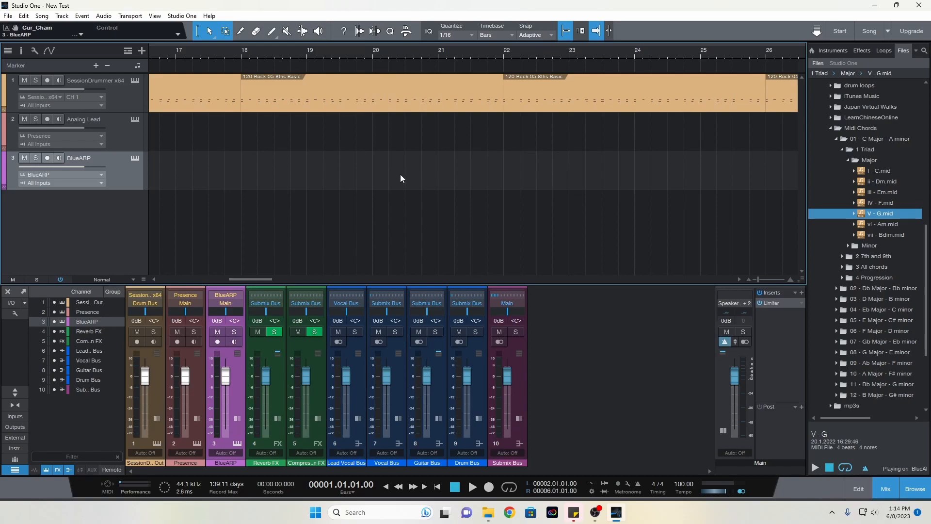
# Play the drum track from just before bar 2, stop it and return to the song start
pyautogui.press('Home')
pyautogui.click(204, 48)
pyautogui.press('space')
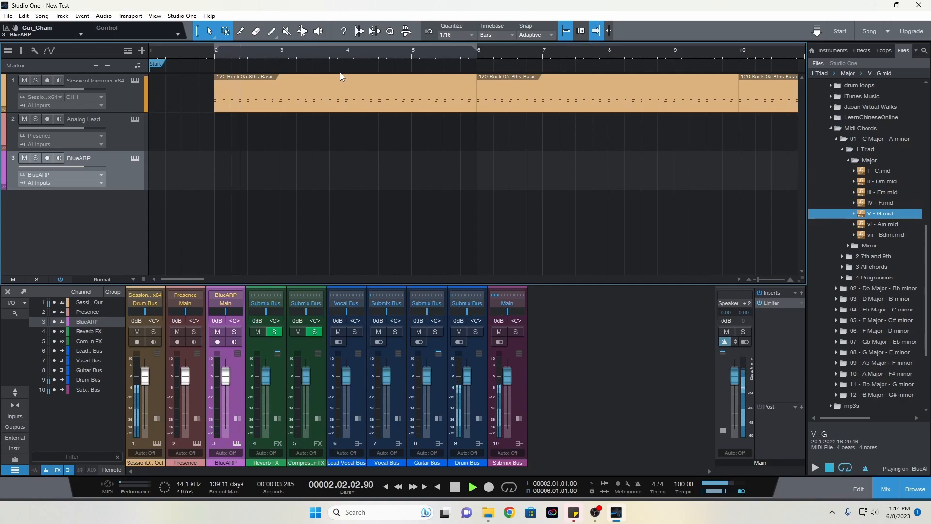
pyautogui.press('space')
pyautogui.press('Home')
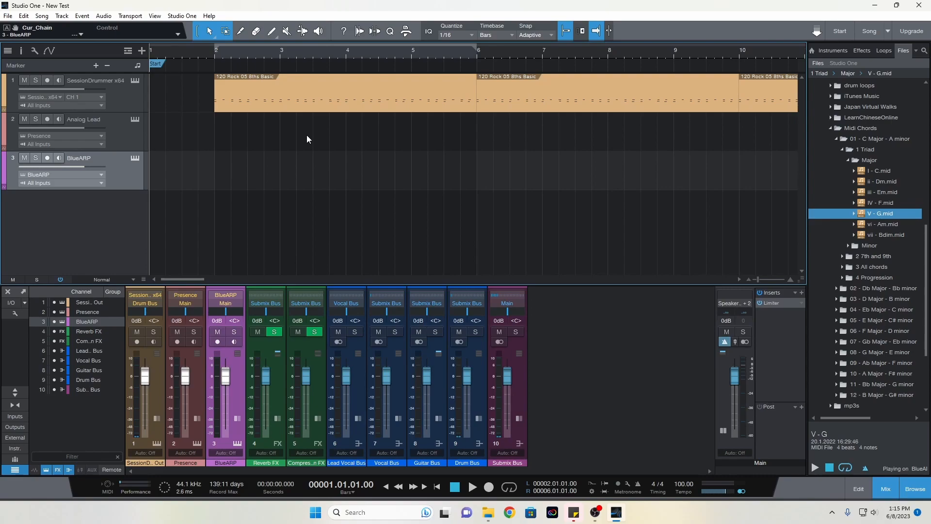
# Set the note input source of the Analog Lead track's Presence instrument to BlueARP
pyautogui.click(834, 48)
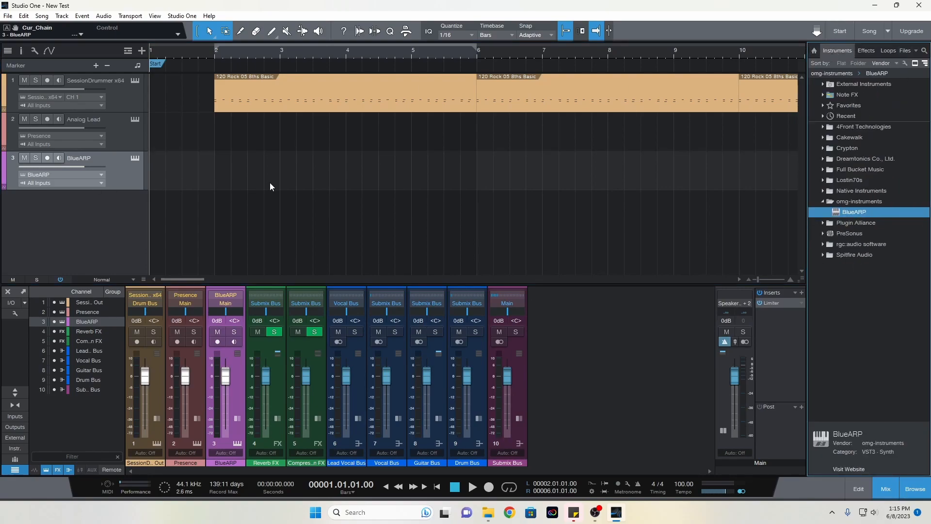
pyautogui.click(115, 131)
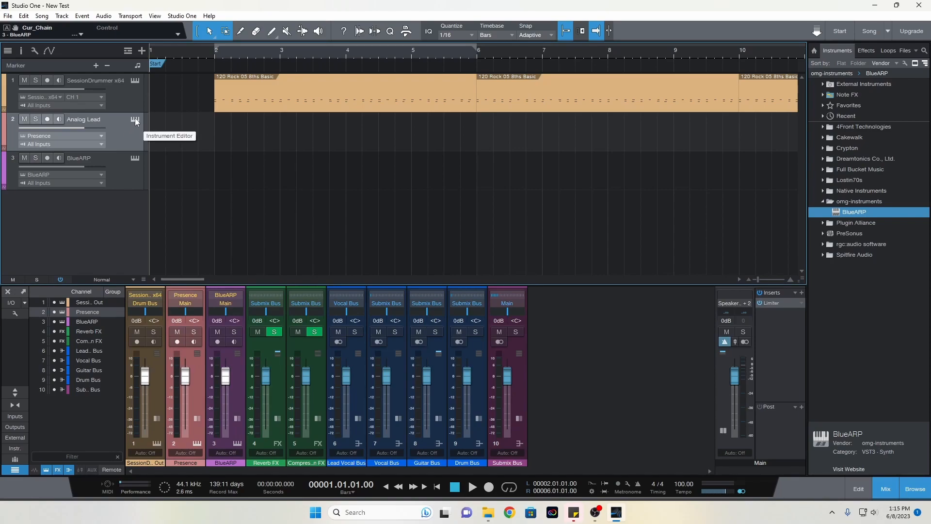
pyautogui.click(135, 119)
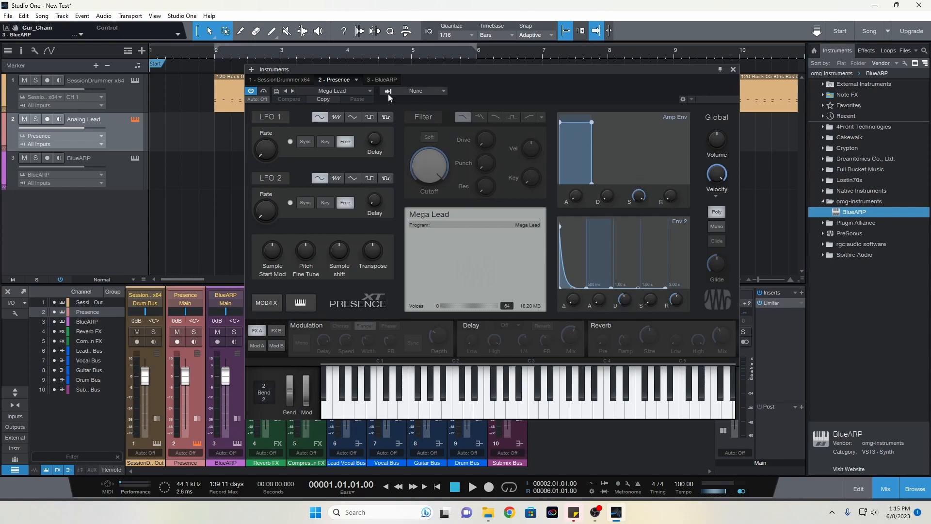
pyautogui.click(410, 91)
pyautogui.click(418, 122)
pyautogui.click(733, 70)
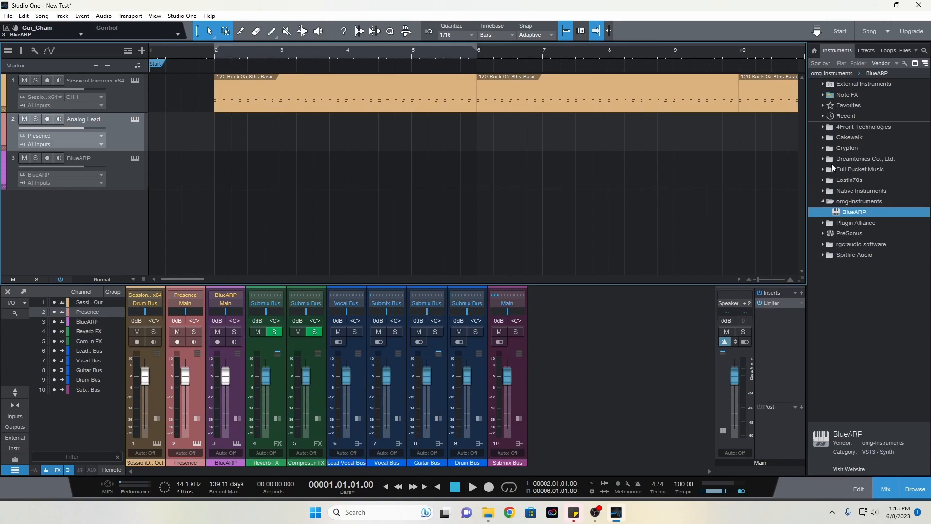
# Place the I - C.mid chord from the C Major triad files on the BlueARP track at bar 2
pyautogui.click(903, 51)
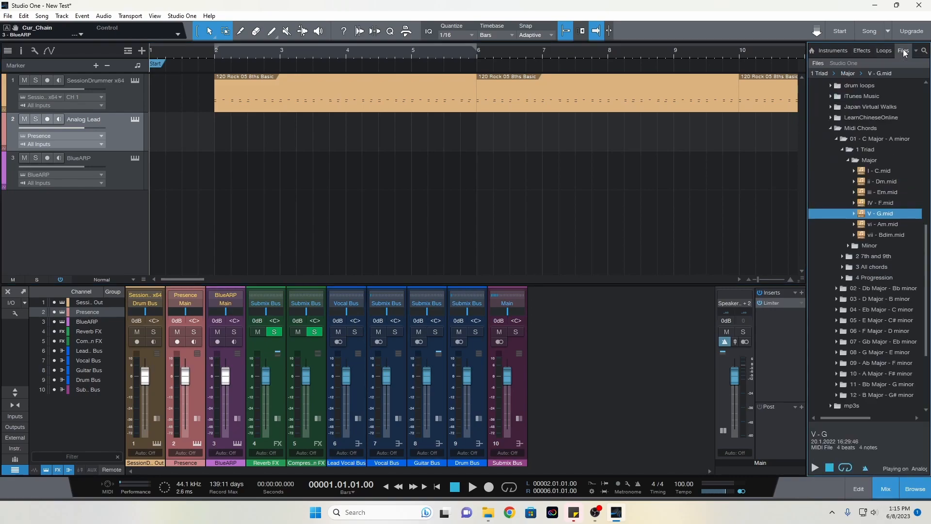
pyautogui.moveTo(926, 238); pyautogui.dragTo(929, 270)
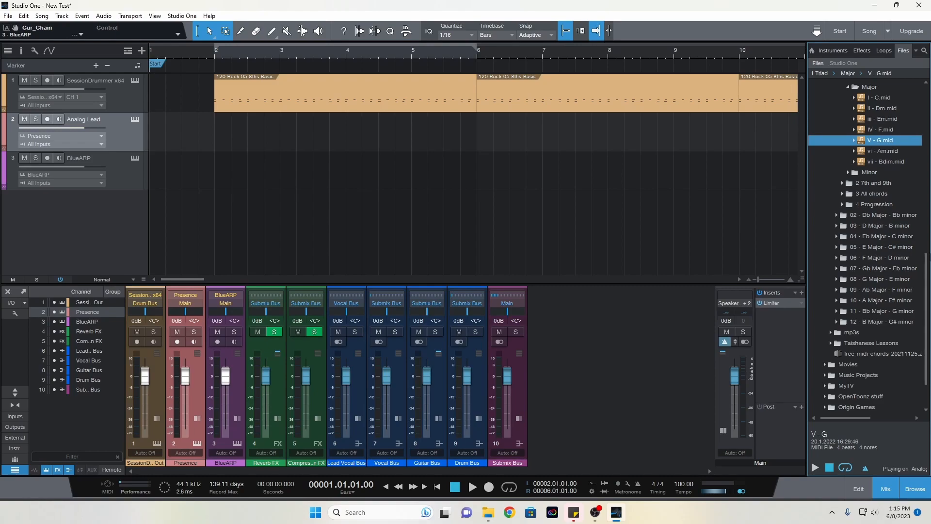
pyautogui.moveTo(880, 97); pyautogui.dragTo(283, 185)
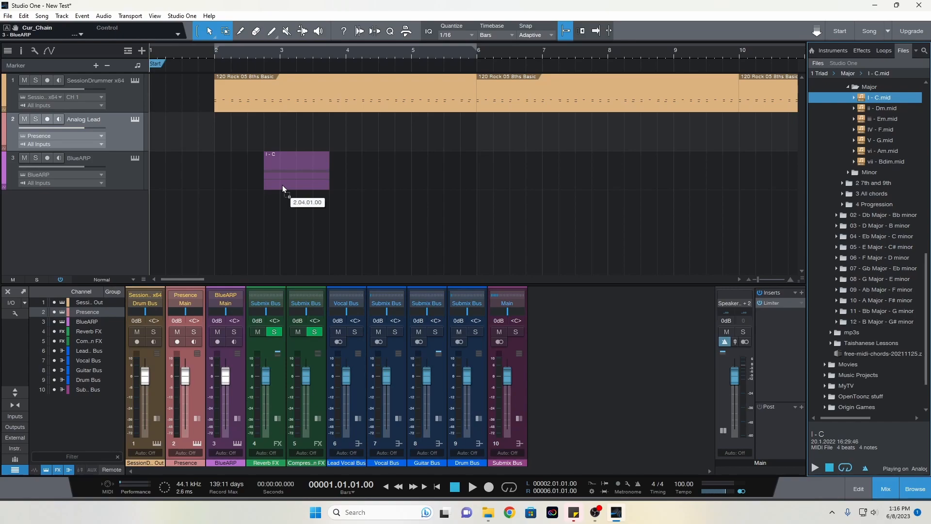
pyautogui.moveTo(282, 185); pyautogui.dragTo(233, 184)
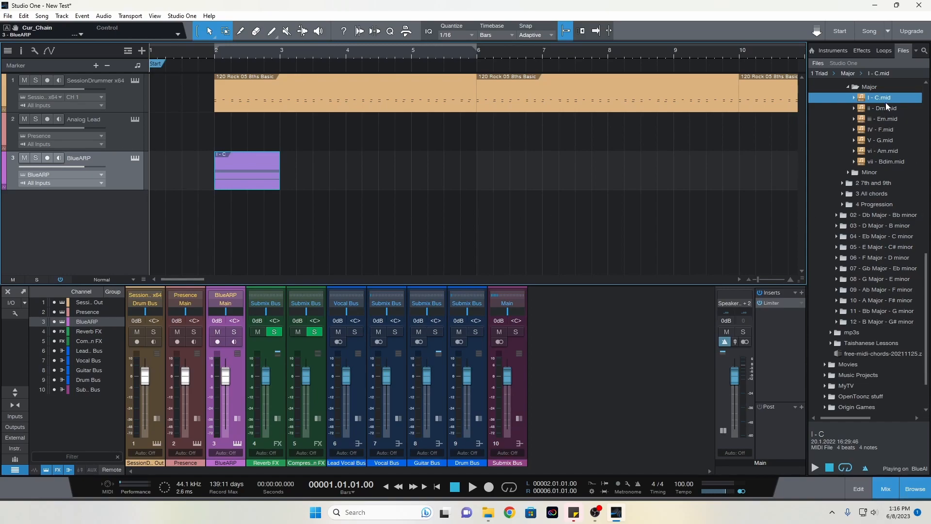
# Add I - C.mid at bar 3, vi - Am.mid at bar 4 and IV - F.mid at bar 5 of the BlueARP track
pyautogui.moveTo(885, 98); pyautogui.dragTo(300, 180)
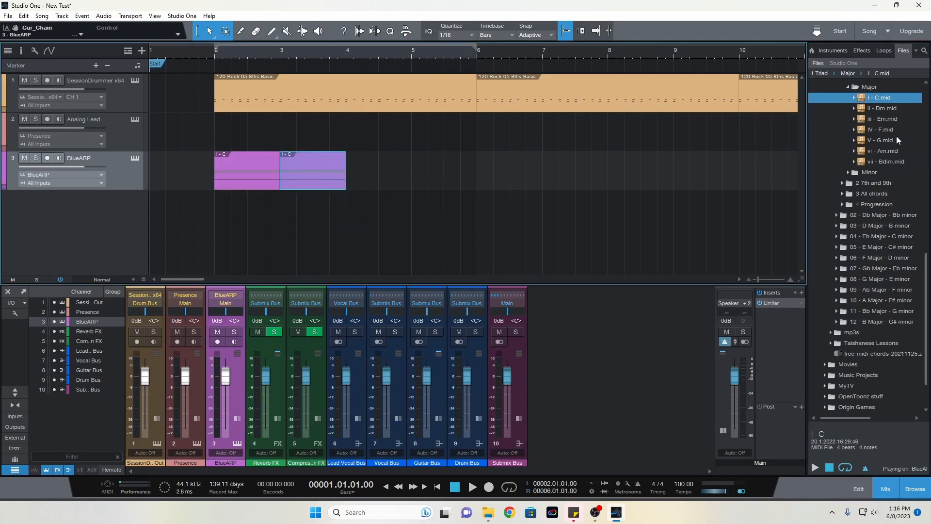
pyautogui.moveTo(889, 151); pyautogui.dragTo(368, 173)
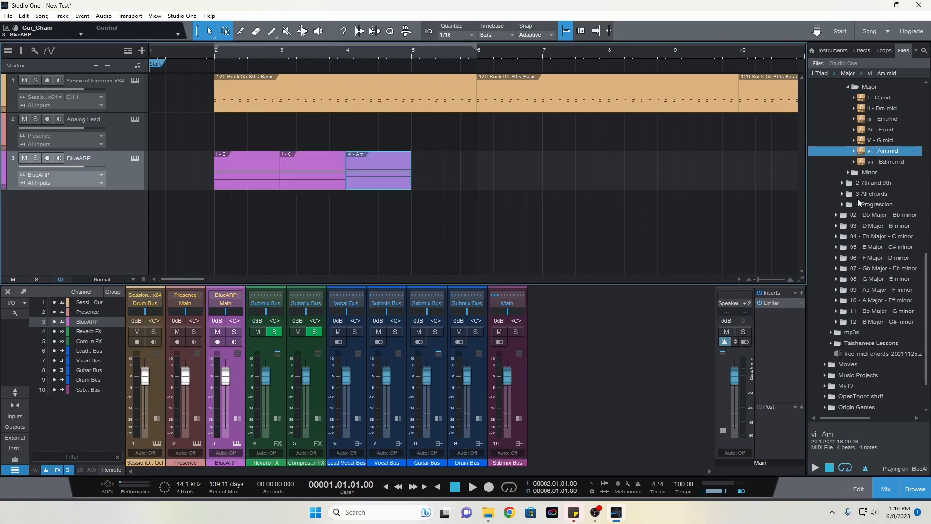
pyautogui.moveTo(883, 129); pyautogui.dragTo(431, 179)
# Merge the four chord events on the BlueARP track into one part
pyautogui.moveTo(196, 139); pyautogui.dragTo(508, 235)
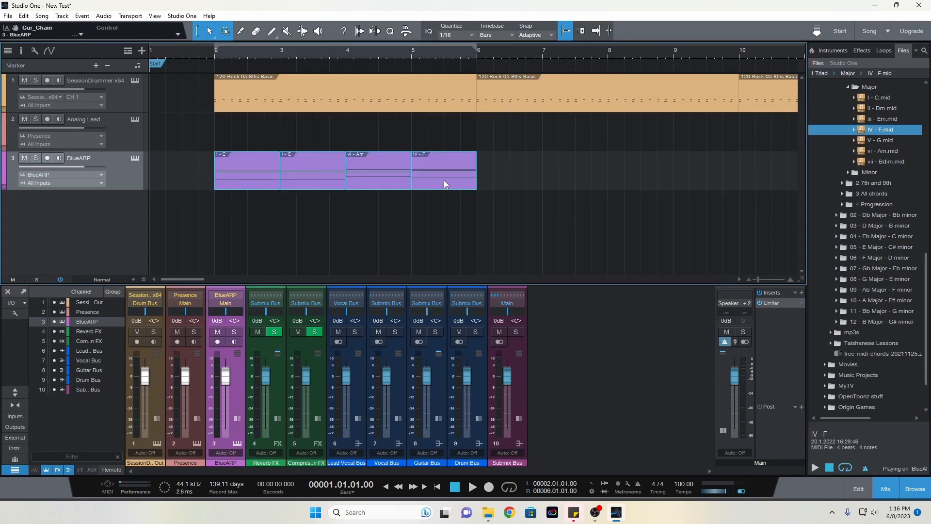
pyautogui.rightClick(444, 181)
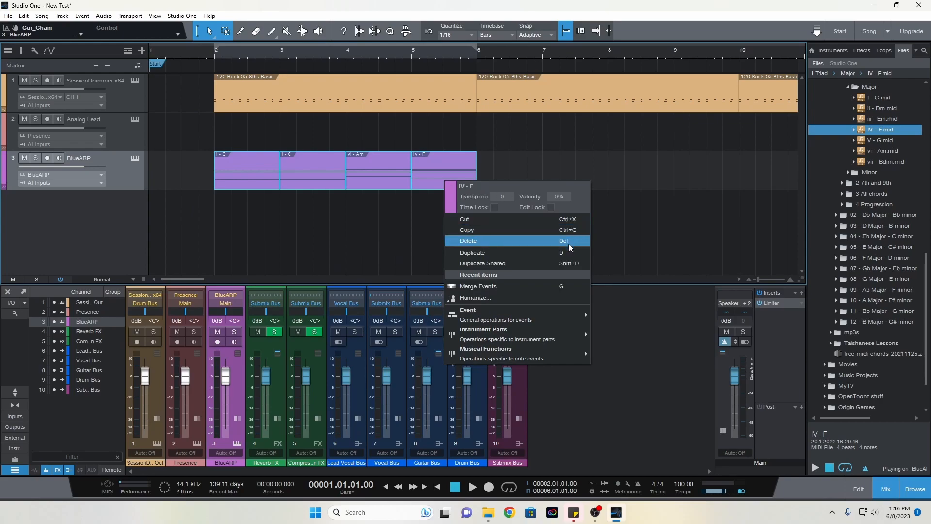
pyautogui.click(497, 287)
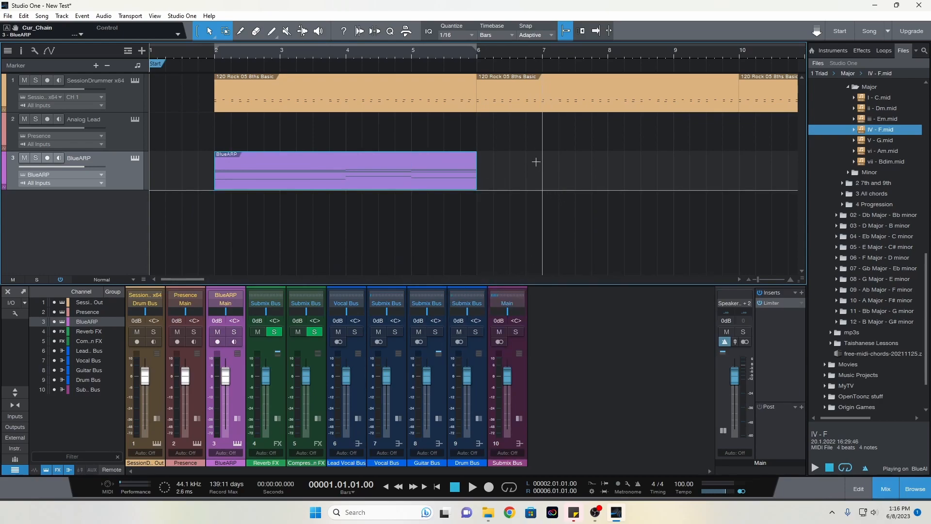
# Rename the merged chord part as C - C - Am - F
pyautogui.rightClick(231, 156)
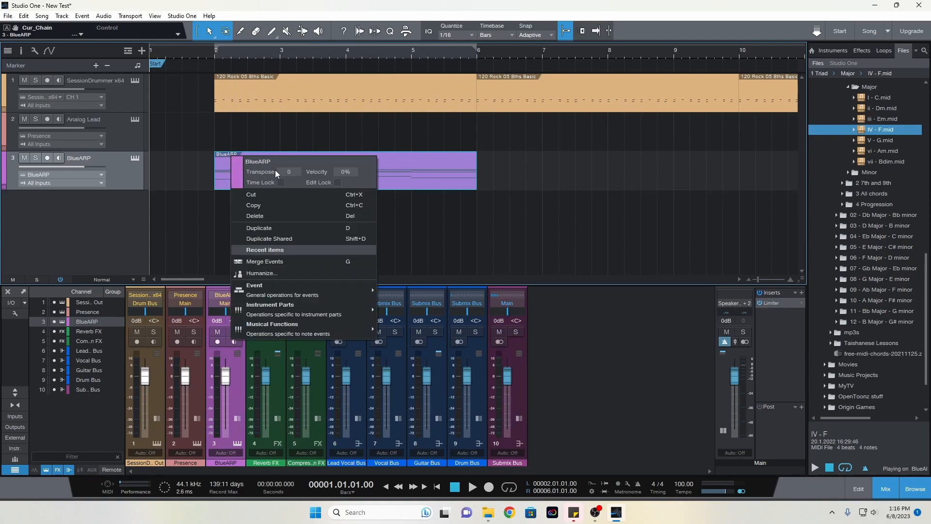
pyautogui.click(264, 161)
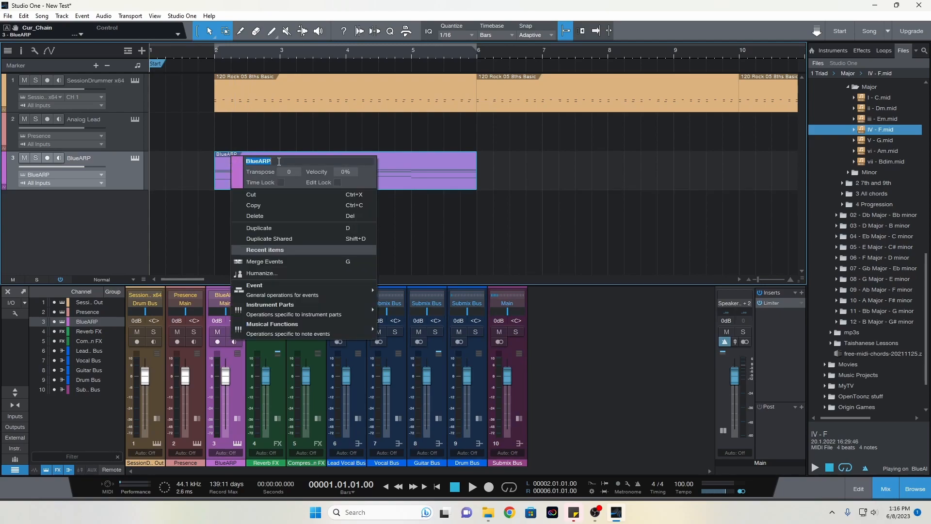
pyautogui.press('BackSpace')
pyautogui.write('C - C - Am - F')
pyautogui.press('Return')
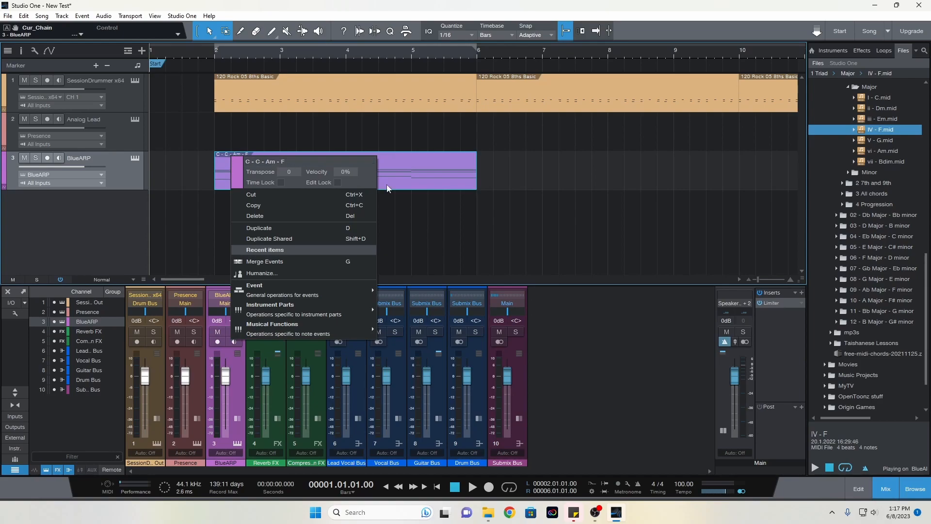
pyautogui.click(435, 217)
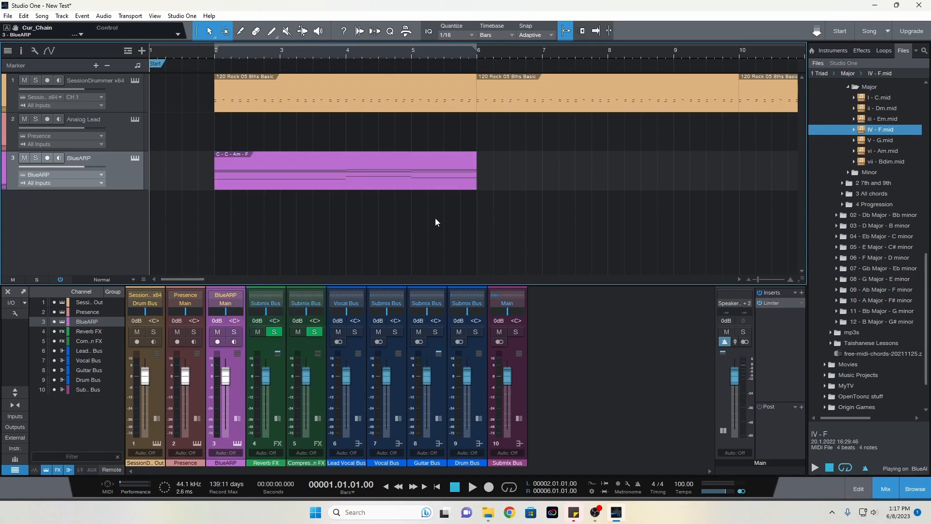
# Duplicate the C - C - Am - F part end to end along the BlueARP track up to bar 34
pyautogui.click(311, 176)
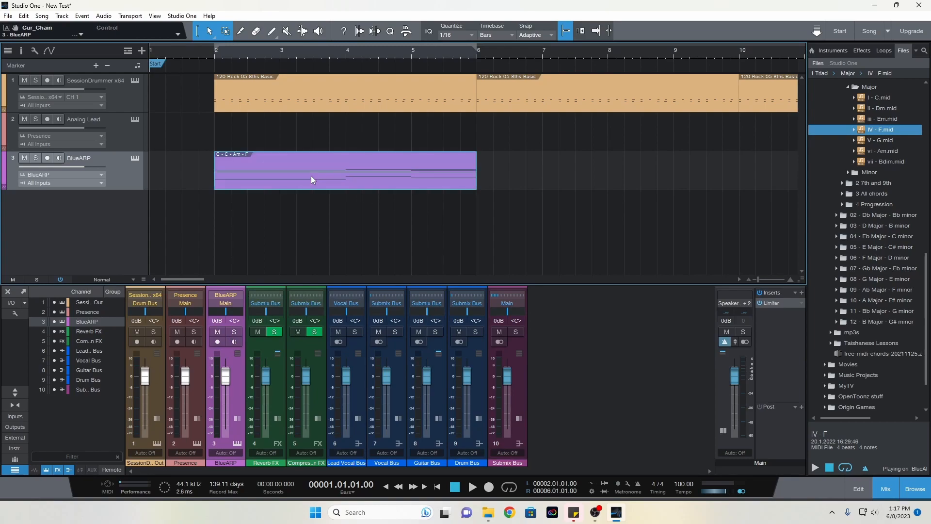
pyautogui.press('d')
pyautogui.press('d')
pyautogui.press('d')
pyautogui.press('d')
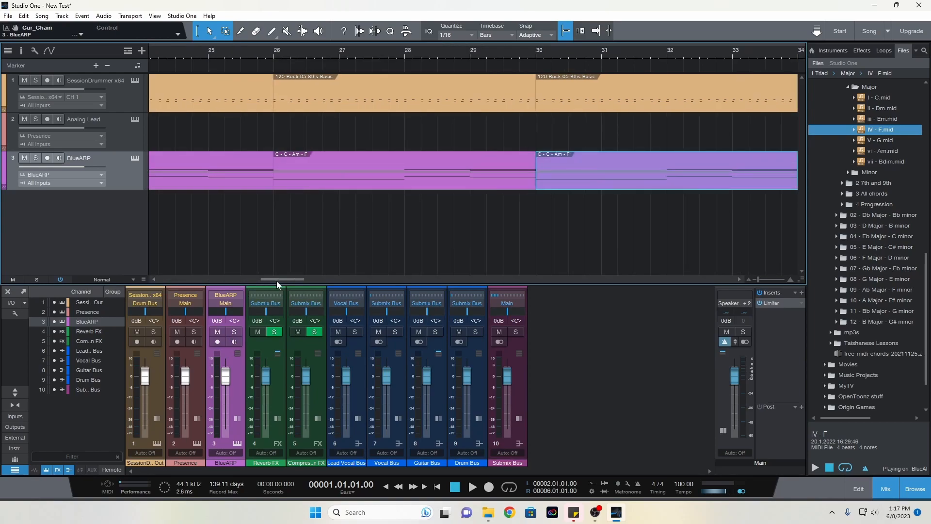
pyautogui.click(342, 278)
pyautogui.moveTo(284, 278); pyautogui.dragTo(189, 280)
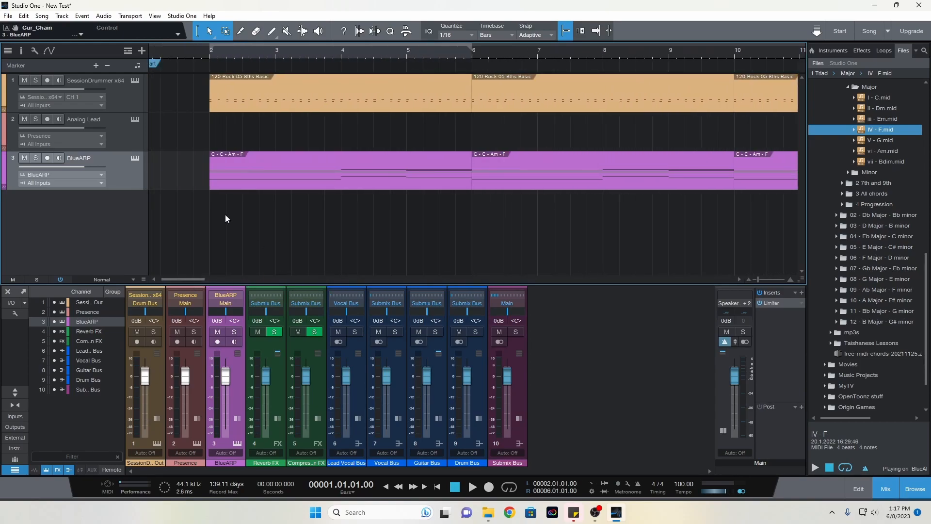
# Show the Key Select pattern in the BlueARP editor and look through the arpeggiator's program groups
pyautogui.click(134, 156)
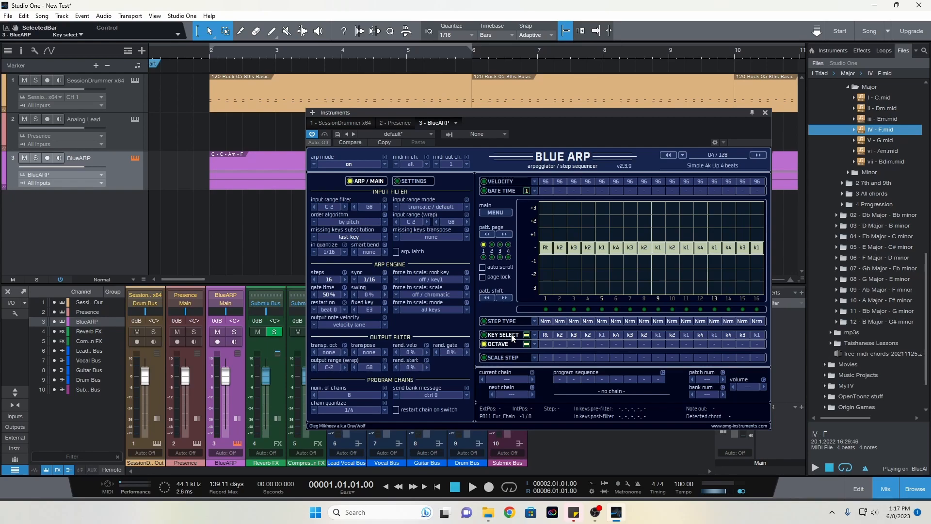
pyautogui.click(513, 338)
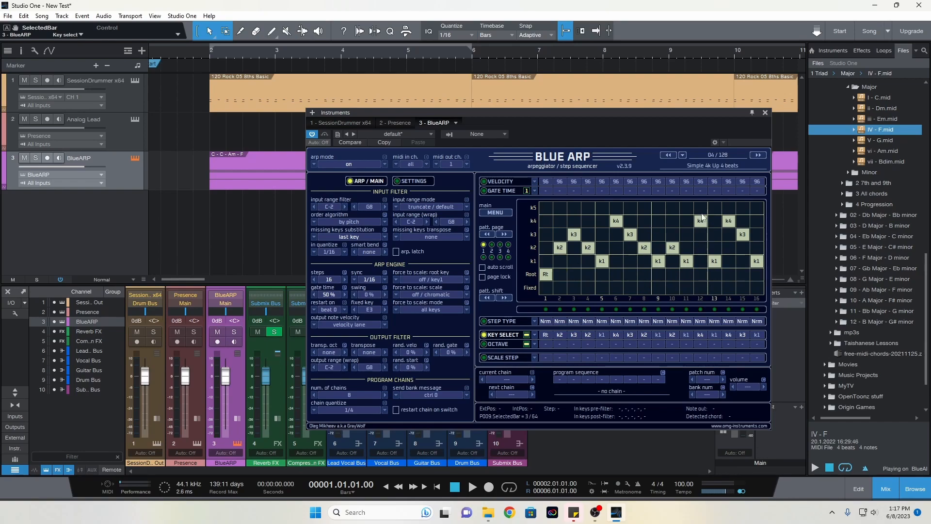
pyautogui.click(683, 155)
pyautogui.moveTo(716, 208)
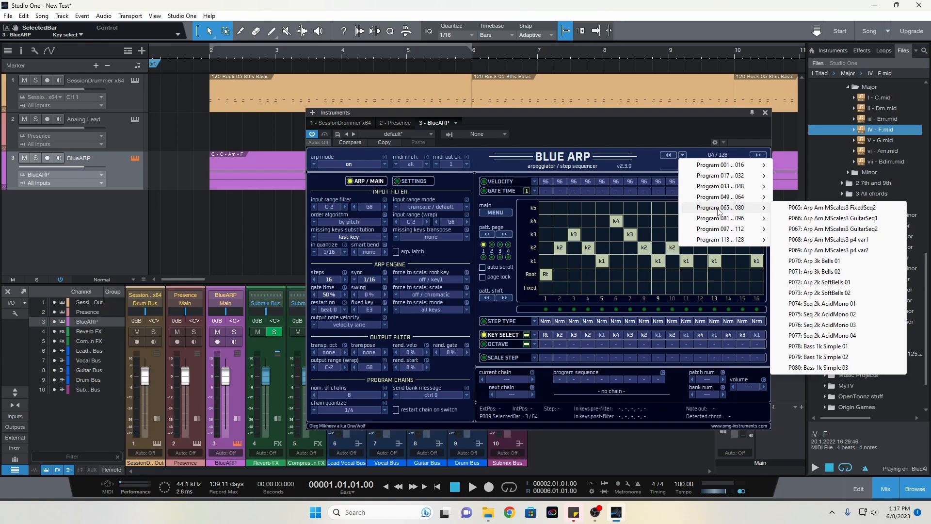
pyautogui.moveTo(724, 178)
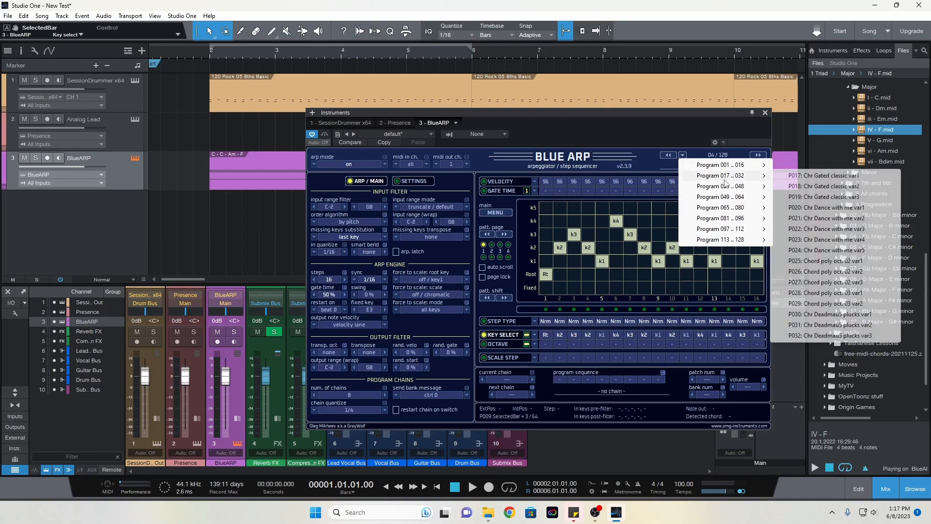
pyautogui.click(648, 160)
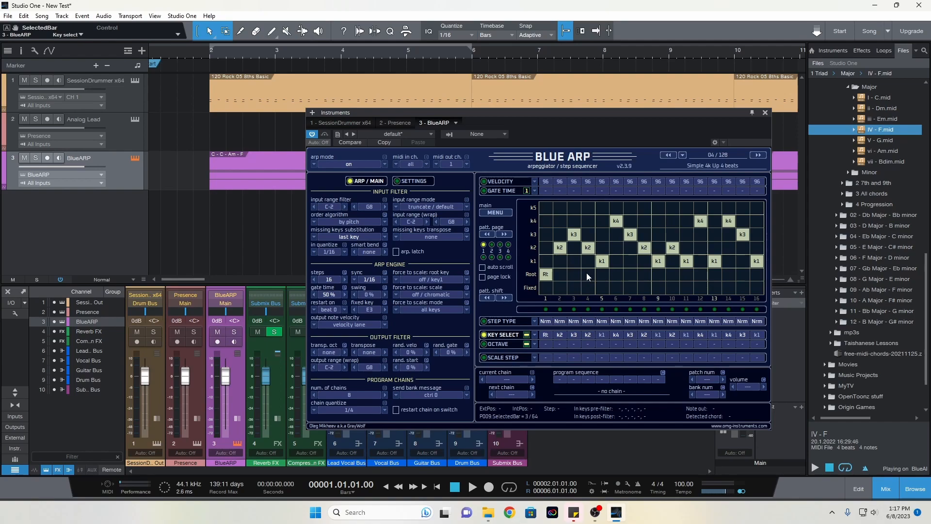
# Try other keys on steps 5 and 9 of the Key Select pattern and return both to k1
pyautogui.click(607, 246)
pyautogui.click(603, 235)
pyautogui.click(603, 256)
pyautogui.click(660, 237)
pyautogui.click(658, 262)
# Play the song from just before bar 2 to hear the arpeggiated chords with the drums
pyautogui.doubleClick(196, 47)
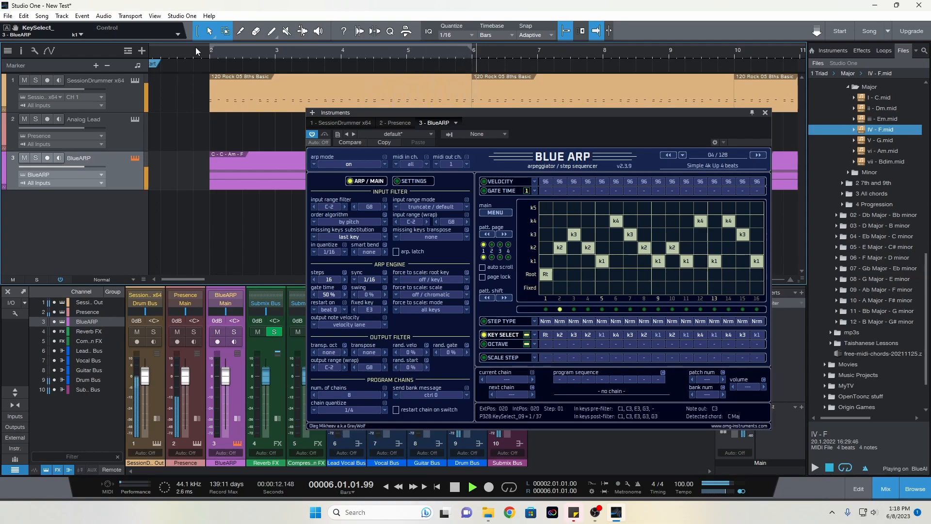
# Load the Prophet V Brass preset in the Analog Lead track's Presence instrument
pyautogui.click(136, 120)
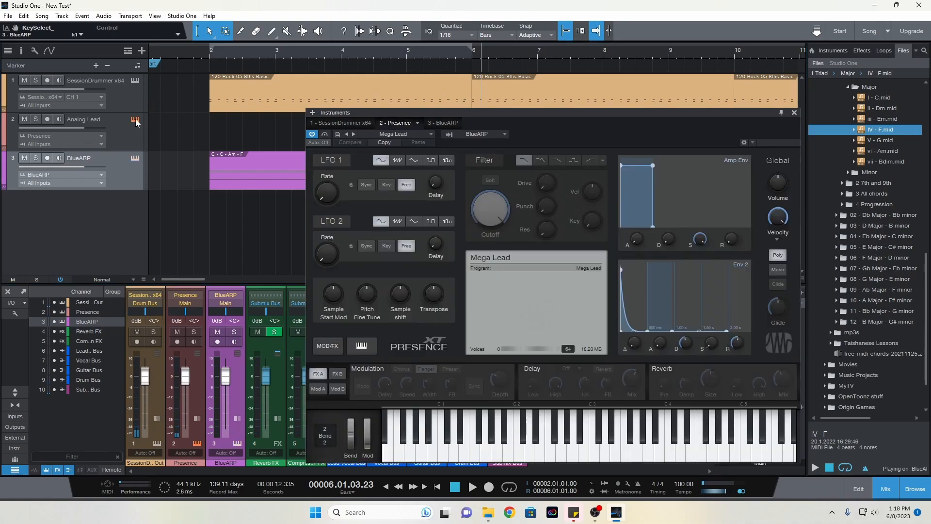
pyautogui.click(386, 135)
pyautogui.moveTo(462, 313); pyautogui.dragTo(462, 316)
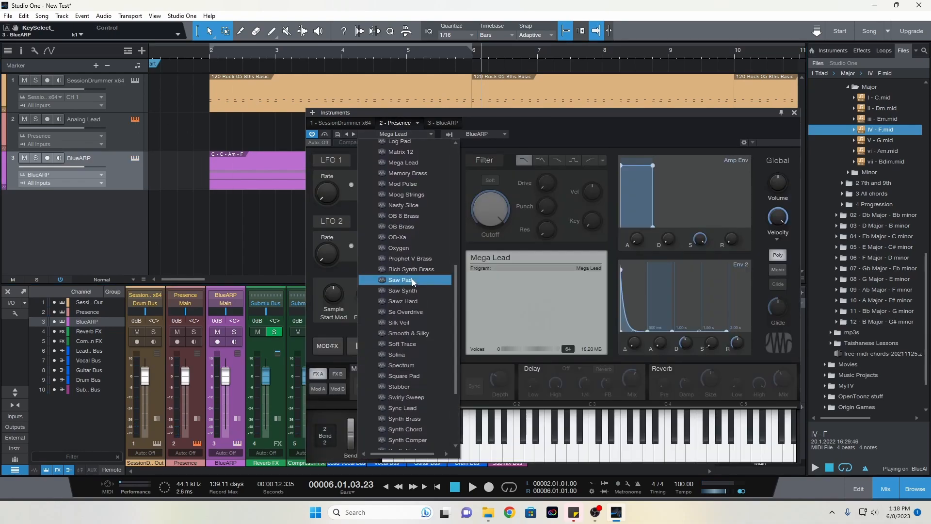
pyautogui.click(410, 258)
# Audition the Presence sound with several notes on its virtual keyboard and close the instrument editor
pyautogui.click(542, 451)
pyautogui.click(595, 456)
pyautogui.click(551, 454)
pyautogui.click(597, 456)
pyautogui.click(637, 458)
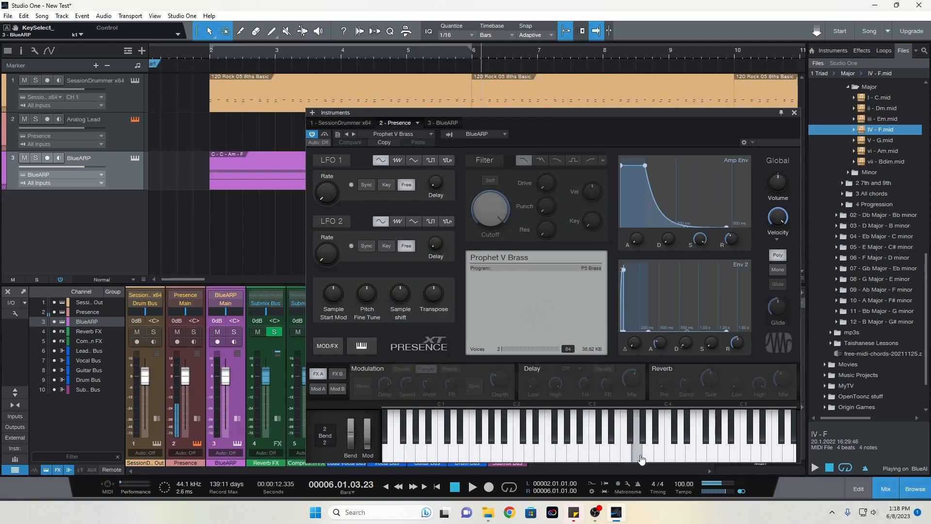
pyautogui.click(794, 112)
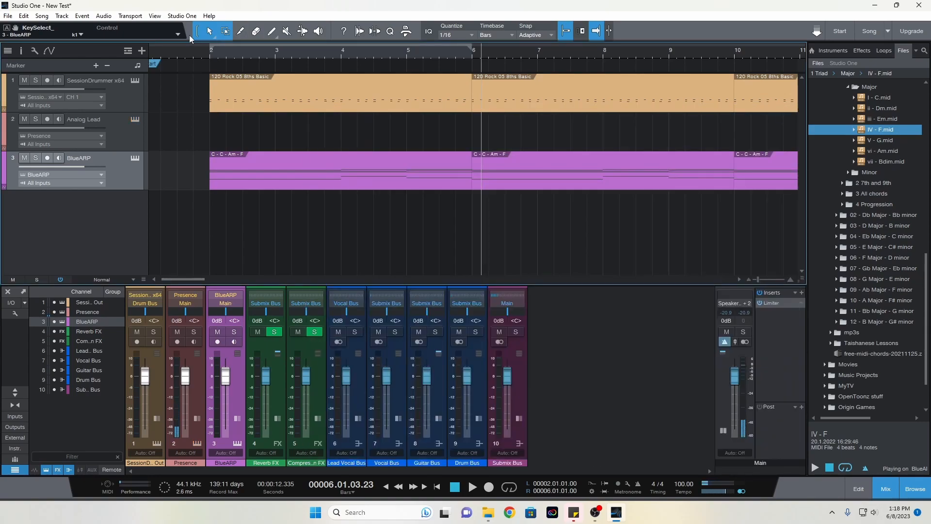
# Play back the arpeggio with its brass sound from just before bar 2, and stop playback
pyautogui.click(193, 54)
pyautogui.press('space')
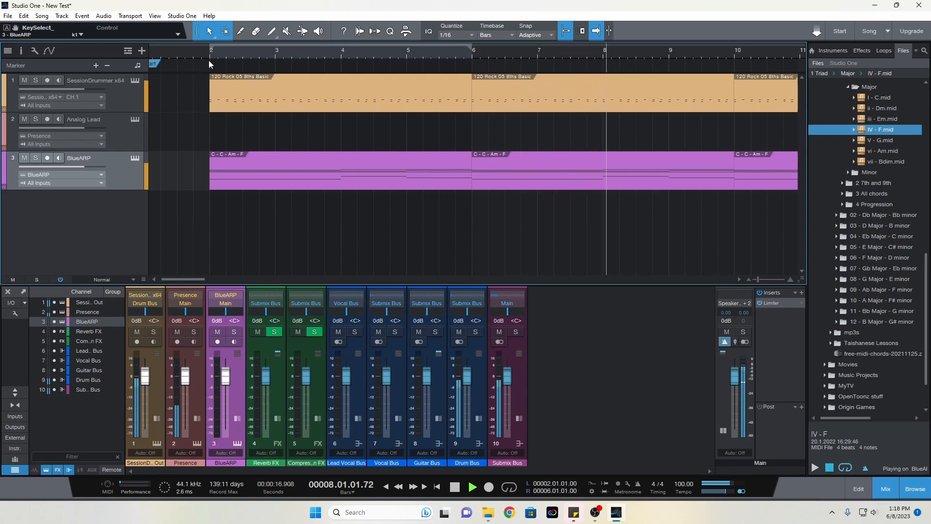
pyautogui.press('space')
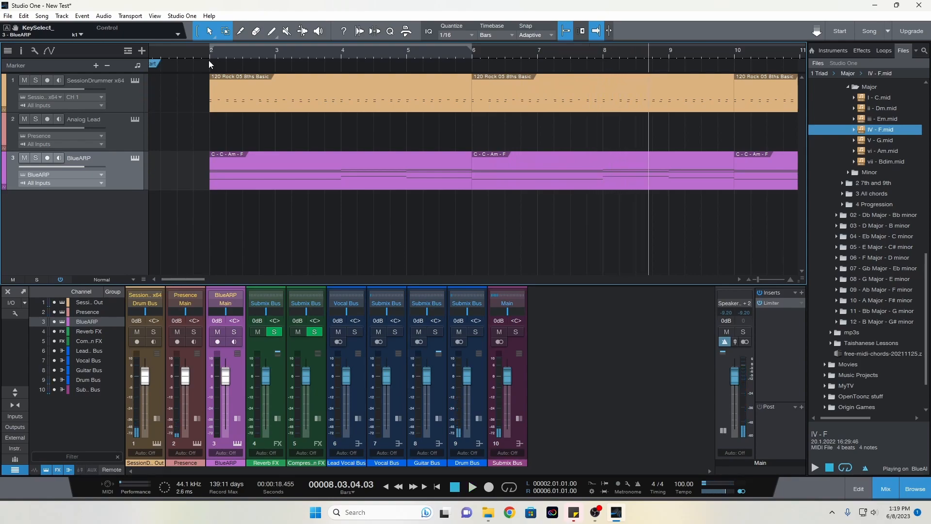
# Open the BlueARP track's instrument editor and make chain 1 the current chain
pyautogui.click(135, 158)
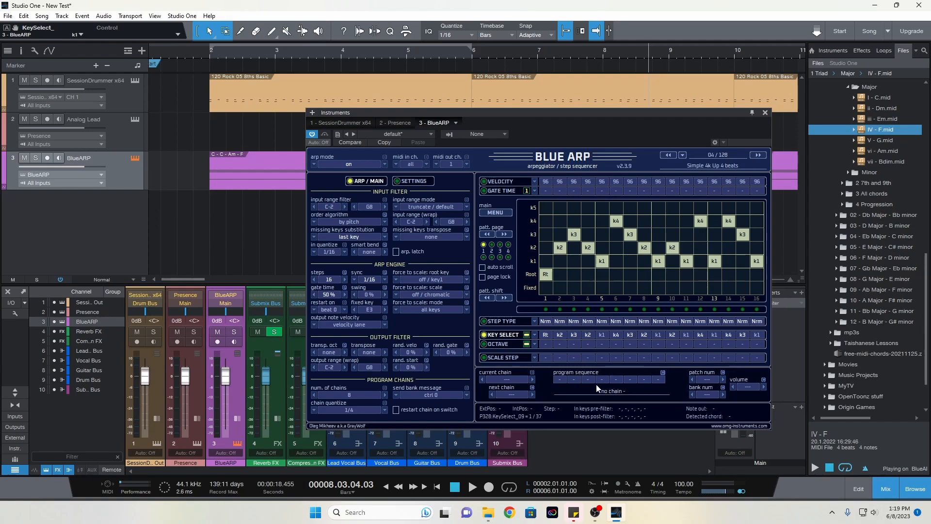
pyautogui.rightClick(560, 381)
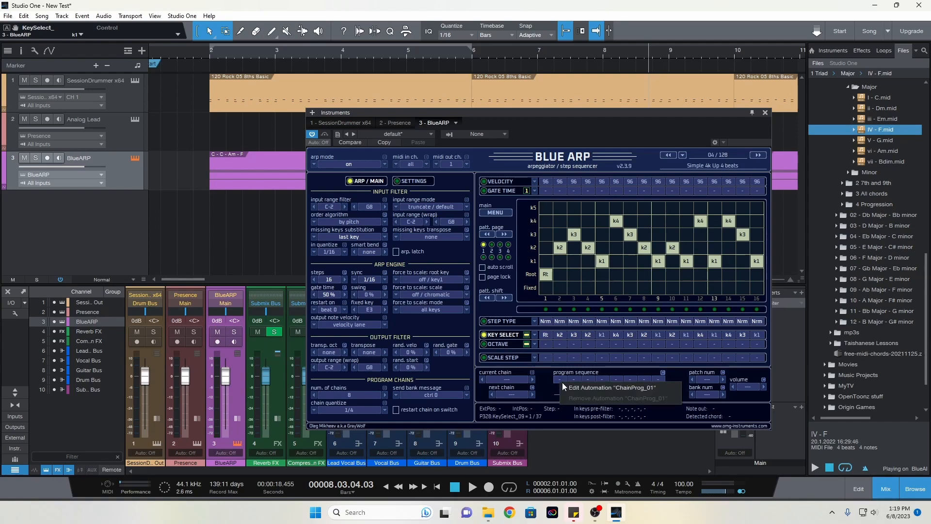
pyautogui.click(541, 382)
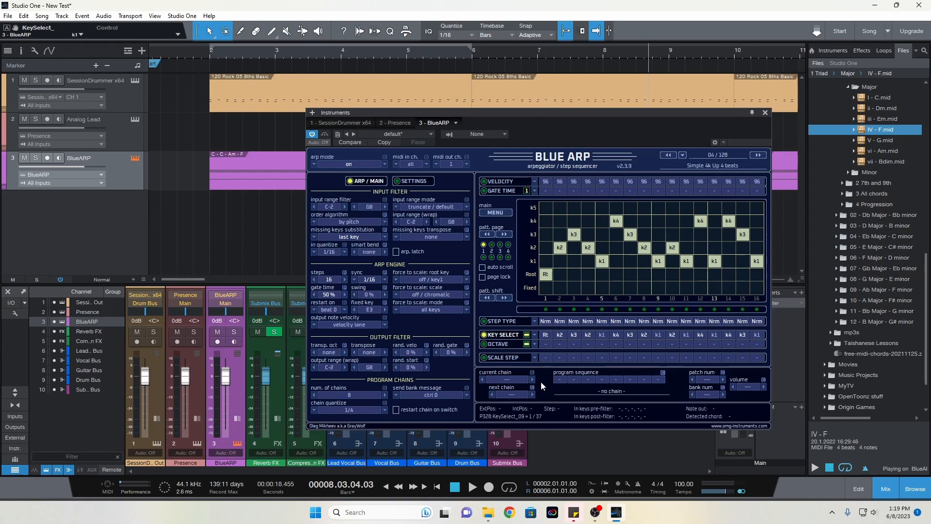
pyautogui.click(559, 379)
pyautogui.click(562, 380)
pyautogui.click(573, 379)
pyautogui.click(532, 380)
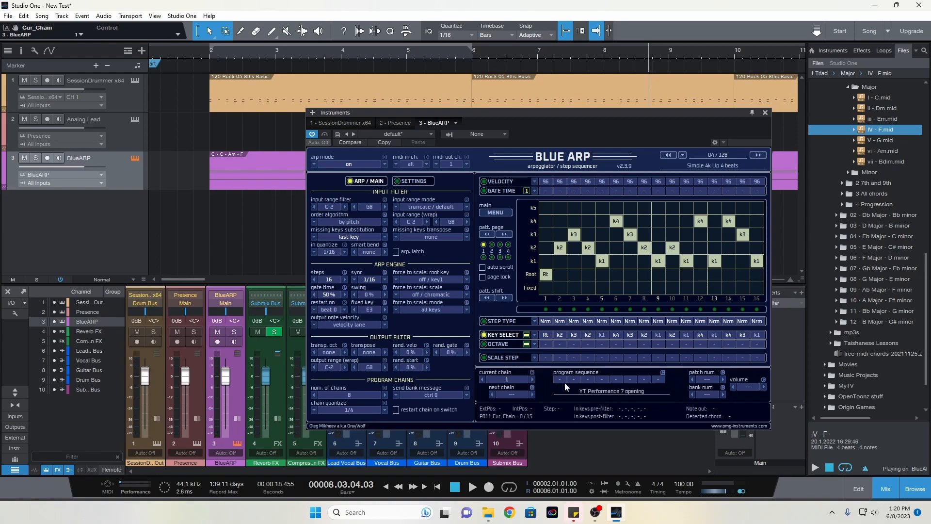
# Fill all eight program sequence slots of chain 1 with program 4
pyautogui.click(563, 380)
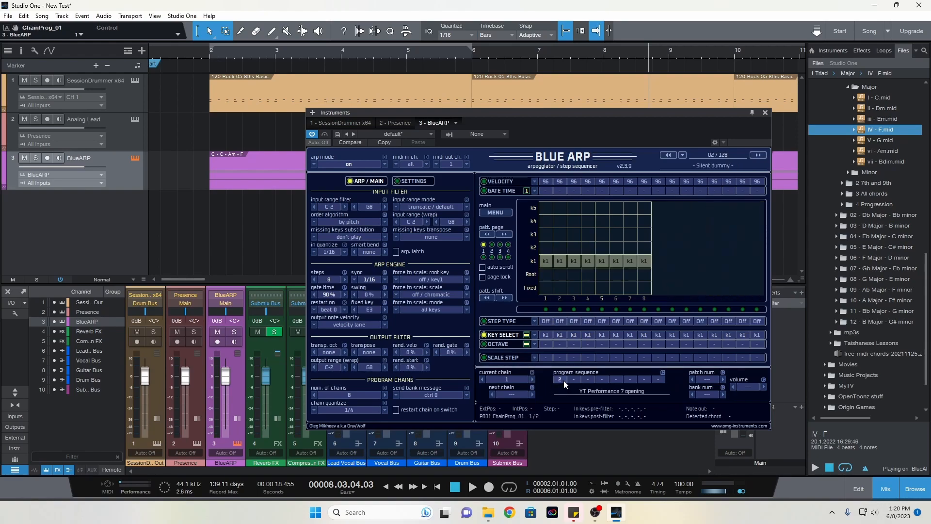
pyautogui.click(563, 380)
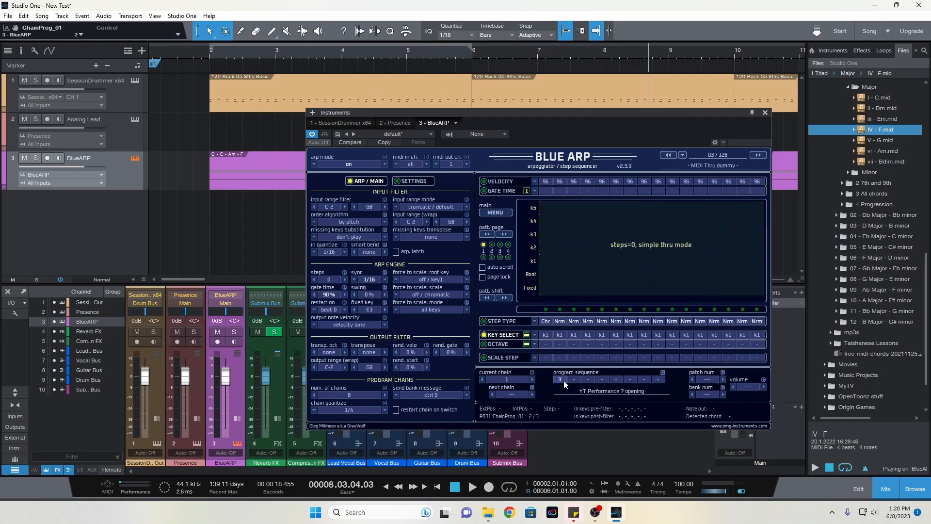
pyautogui.click(563, 380)
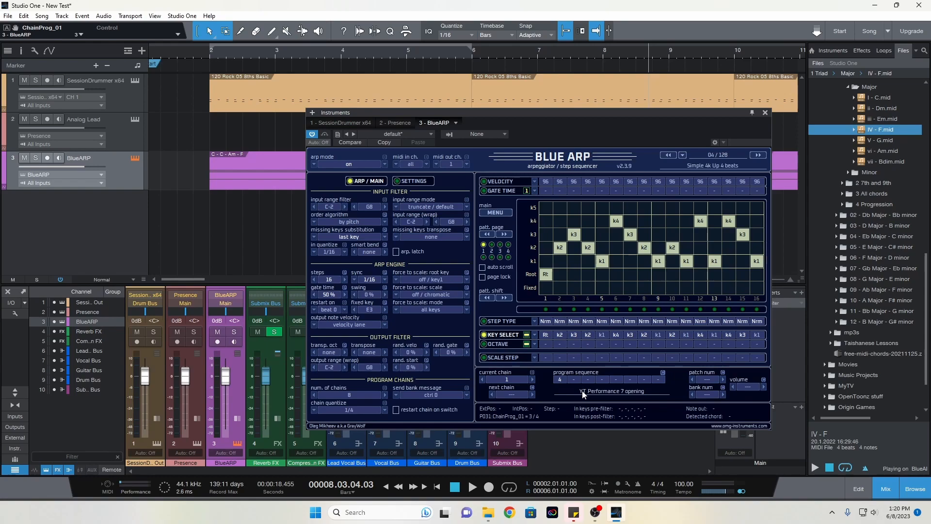
pyautogui.click(573, 380)
pyautogui.rightClick(577, 380)
pyautogui.click(587, 380)
pyautogui.scroll(5, 603, 380)
pyautogui.scroll(-1, 603, 381)
pyautogui.scroll(3, 644, 380)
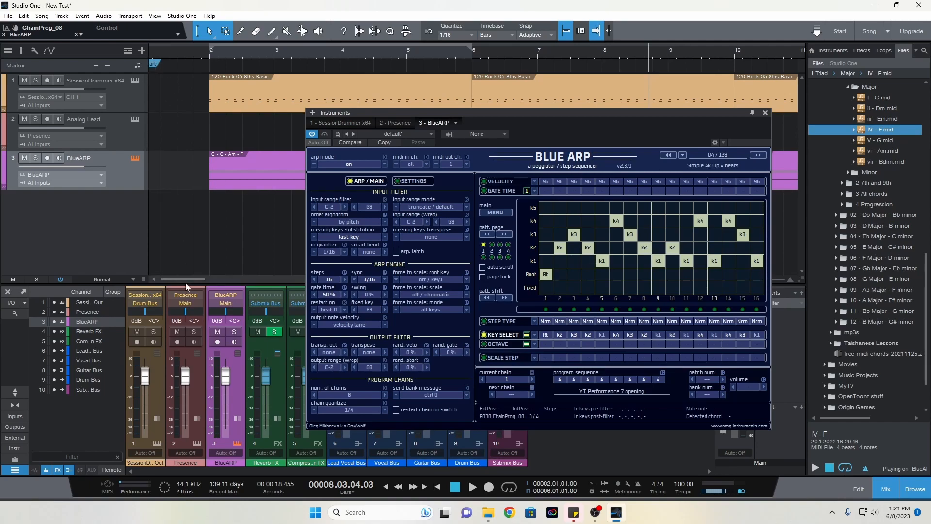
# Set the next chain of chain 1 to 2 and the next chain of chain 2 to 3
pyautogui.moveTo(188, 277); pyautogui.dragTo(181, 279)
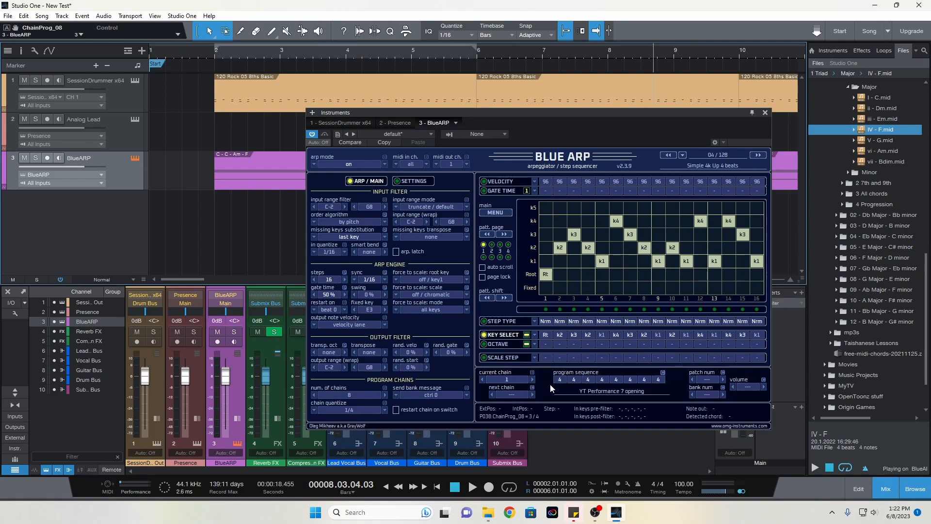
pyautogui.click(533, 395)
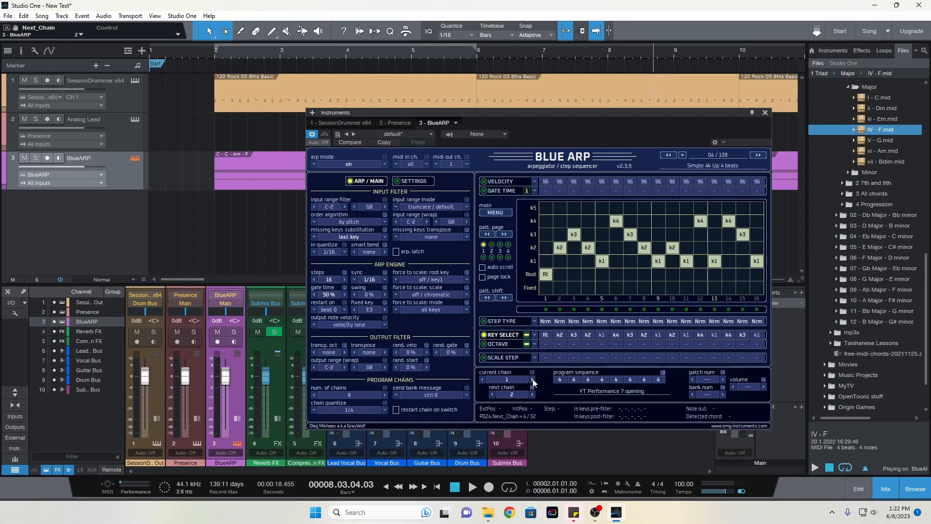
pyautogui.click(532, 380)
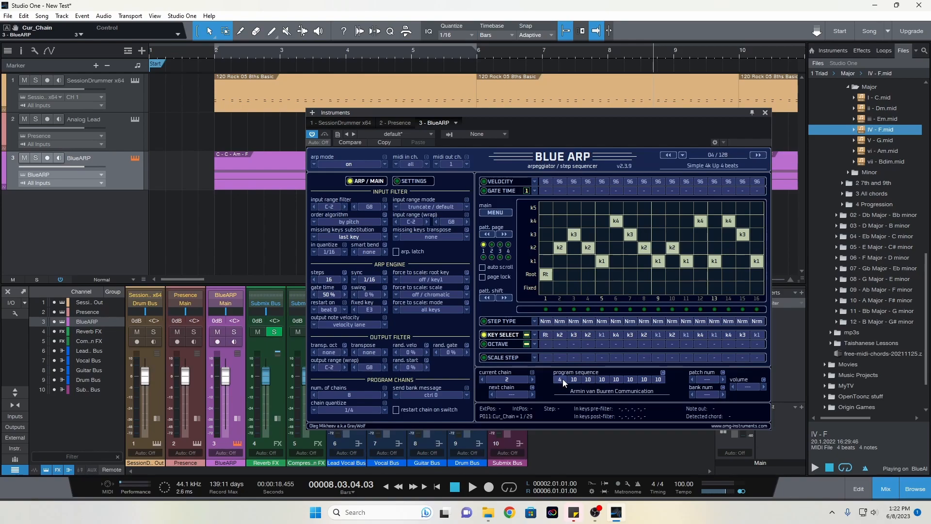
pyautogui.click(483, 379)
pyautogui.click(532, 379)
pyautogui.click(533, 395)
pyautogui.click(533, 395)
# Make chain 3 the current chain and set the first slot of its program sequence to 10
pyautogui.click(533, 379)
pyautogui.scroll(3, 558, 381)
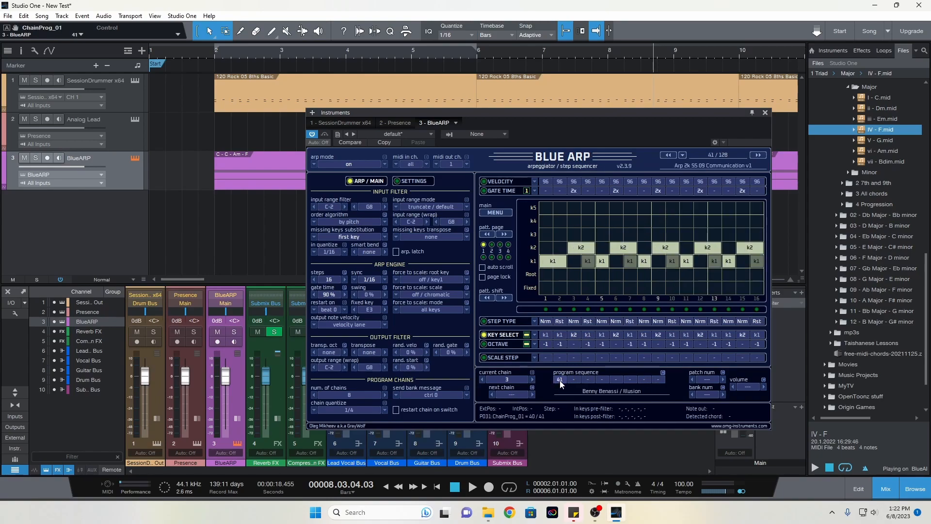
pyautogui.scroll(-17, 560, 381)
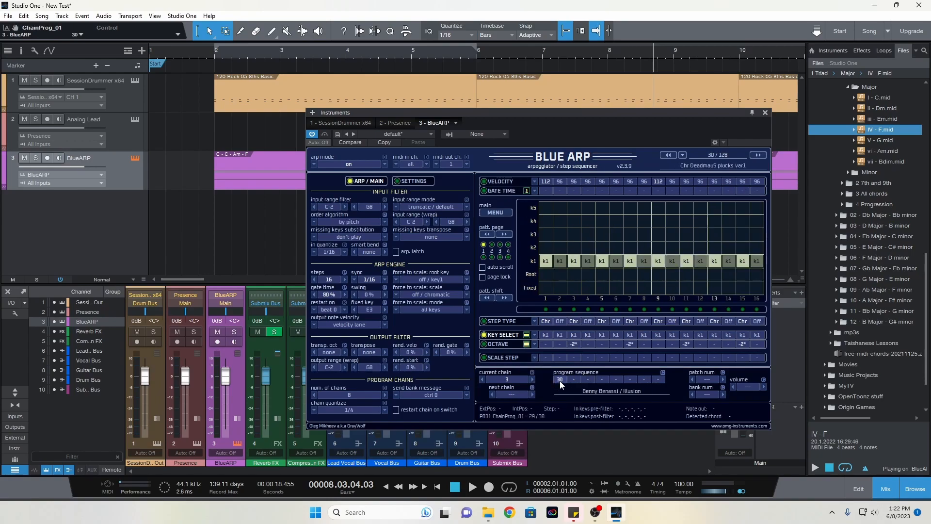
pyautogui.scroll(-10, 560, 381)
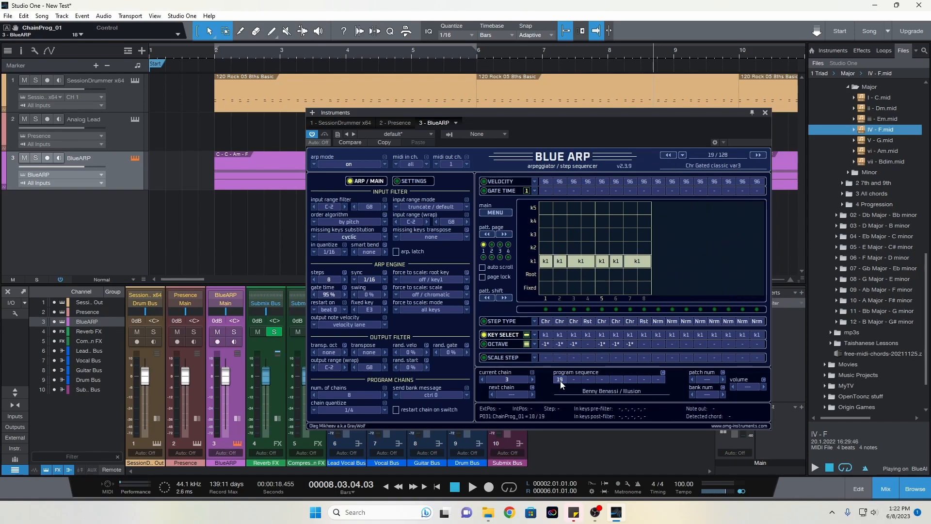
pyautogui.scroll(-5, 560, 381)
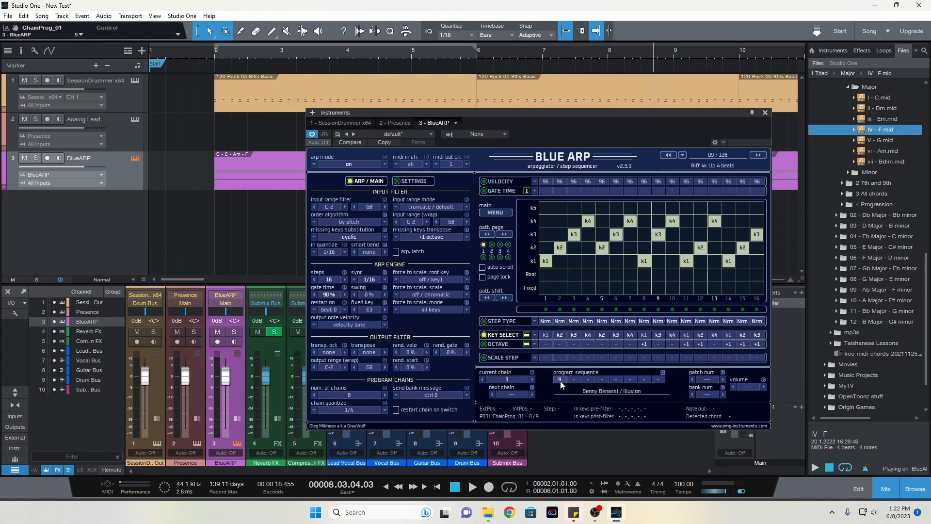
pyautogui.scroll(1, 562, 385)
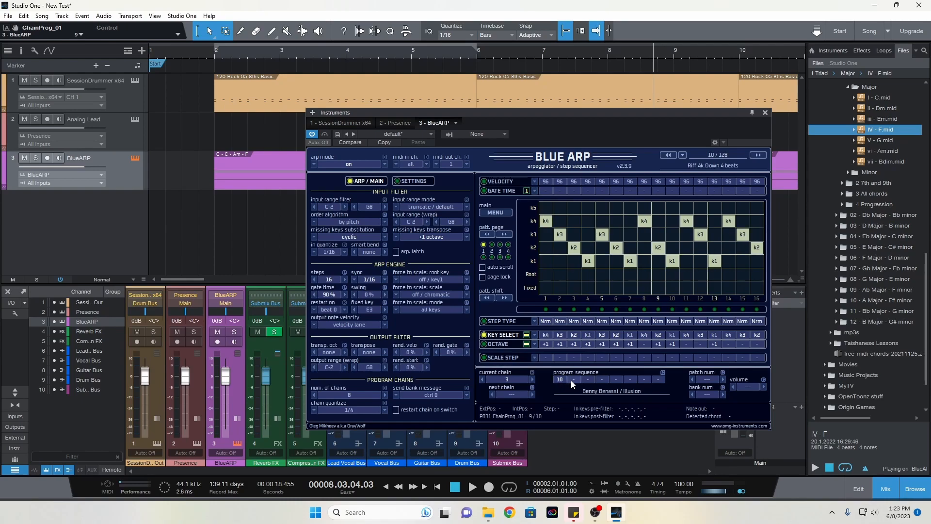
# Set the remaining seven program sequence slots of chain 3 to program 22
pyautogui.scroll(11, 575, 381)
pyautogui.scroll(3, 577, 380)
pyautogui.scroll(2, 589, 381)
pyautogui.scroll(14, 589, 382)
pyautogui.scroll(2, 589, 381)
pyautogui.scroll(6, 602, 378)
pyautogui.scroll(9, 603, 379)
pyautogui.scroll(2, 604, 380)
pyautogui.scroll(1, 605, 382)
pyautogui.scroll(2, 616, 381)
pyautogui.scroll(8, 616, 380)
pyautogui.scroll(5, 618, 383)
pyautogui.scroll(-1, 619, 380)
pyautogui.scroll(1, 630, 380)
pyautogui.scroll(2, 632, 385)
pyautogui.scroll(2, 632, 385)
pyautogui.scroll(12, 640, 380)
pyautogui.scroll(2, 654, 380)
pyautogui.scroll(5, 661, 384)
pyautogui.scroll(1, 661, 384)
# Set the next chain of chain 3 so the sequence loops back to chain 1, and make chain 1 current
pyautogui.click(533, 395)
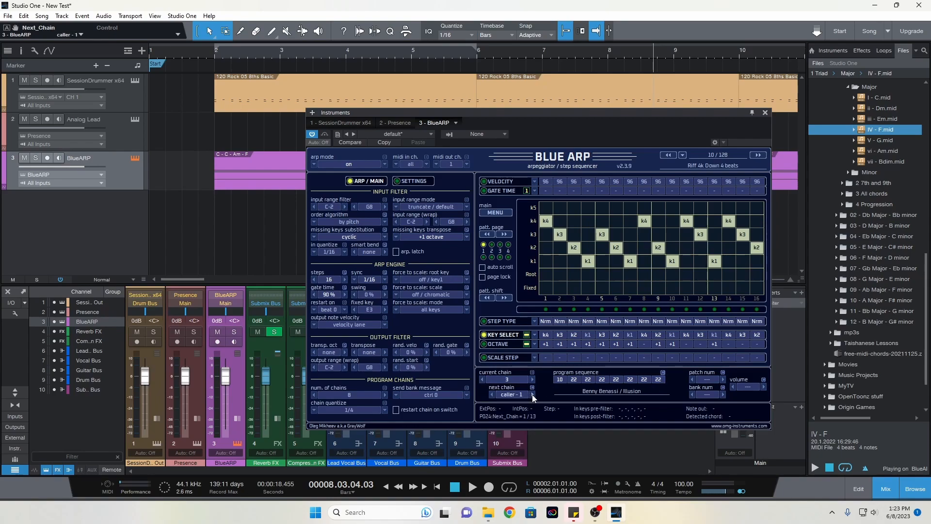
pyautogui.click(533, 395)
pyautogui.click(481, 380)
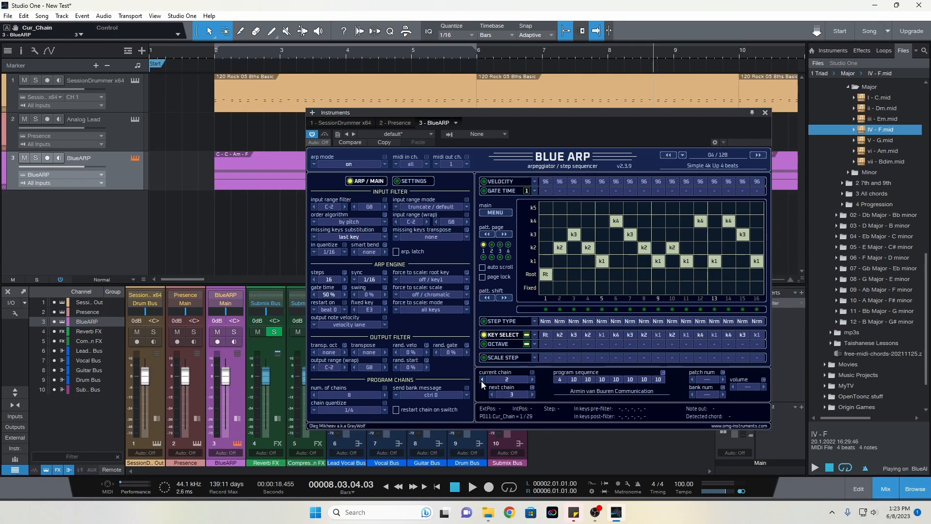
pyautogui.click(481, 379)
# Set the first program sequence slot of chain 1 to program 22
pyautogui.scroll(-4, 559, 380)
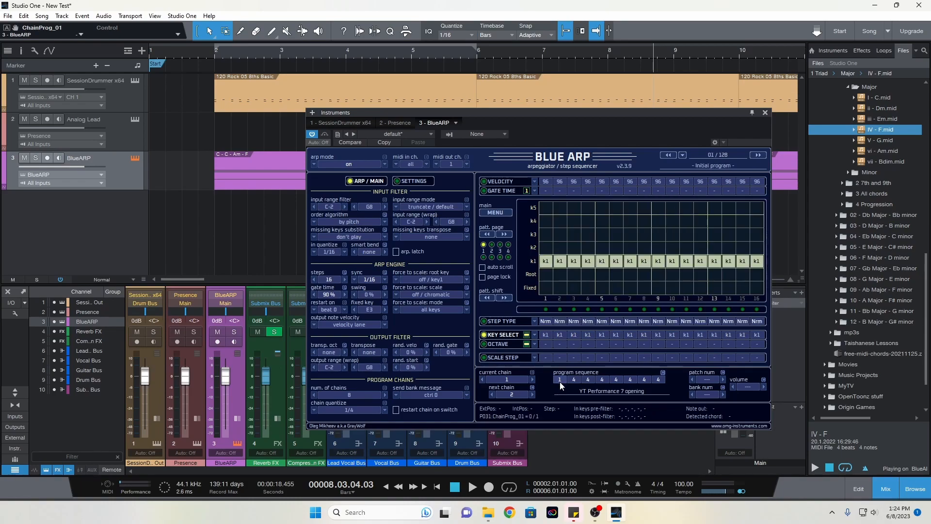
pyautogui.scroll(15, 560, 380)
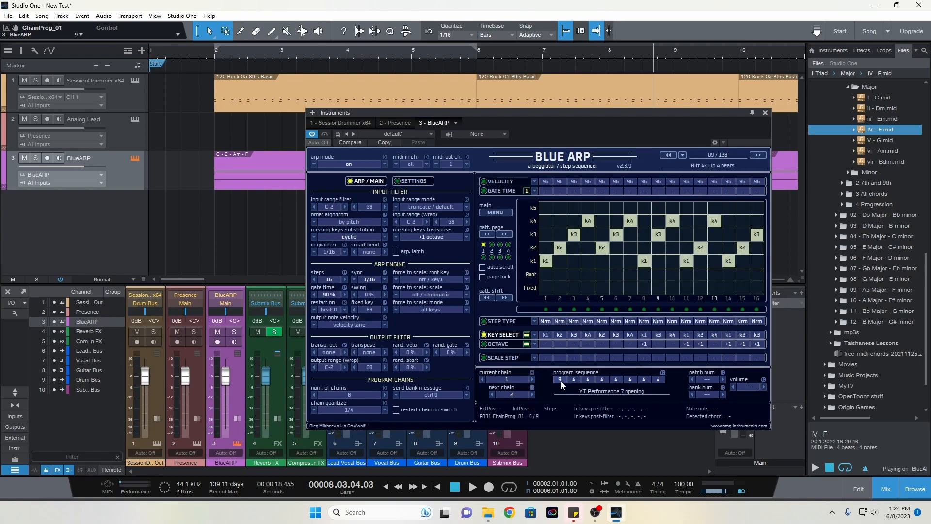
pyautogui.scroll(7, 560, 381)
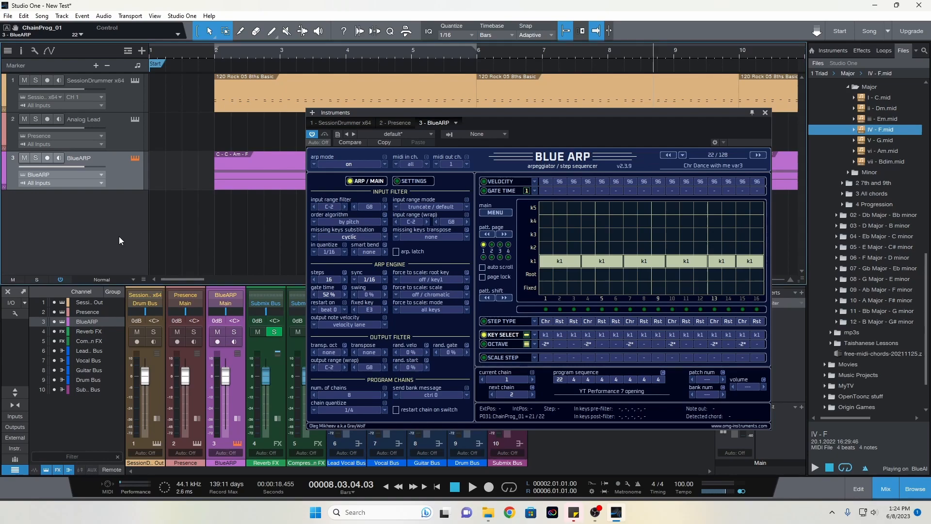
# Play back the song to hear the linked program chains, and stop playback shortly after bar 26
pyautogui.press('space')
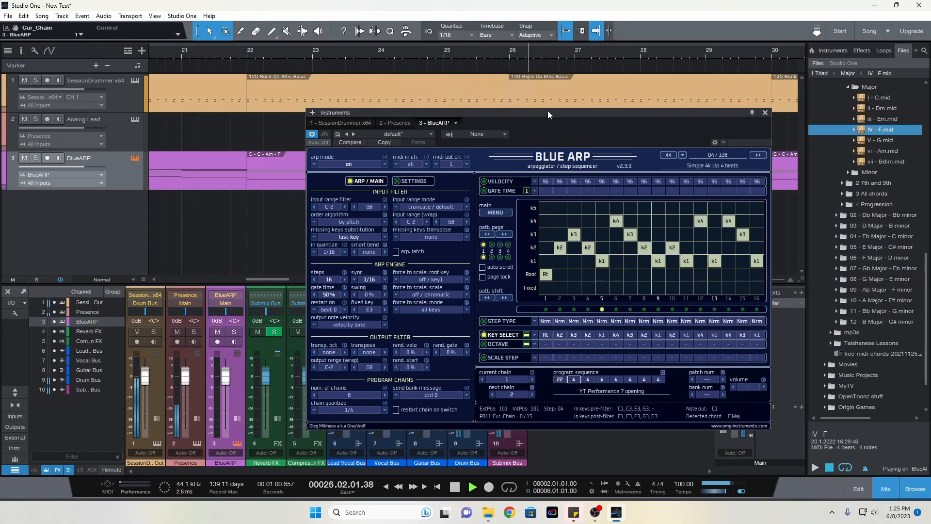
pyautogui.press('space')
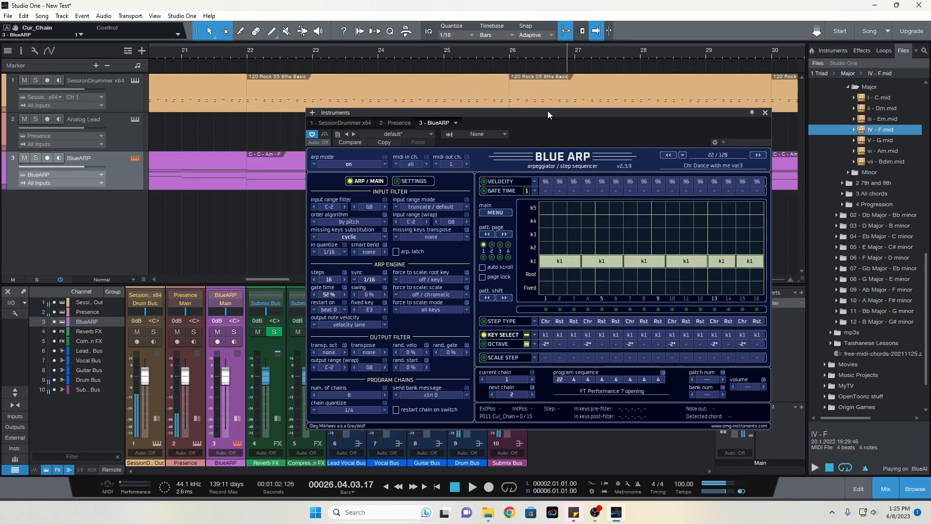